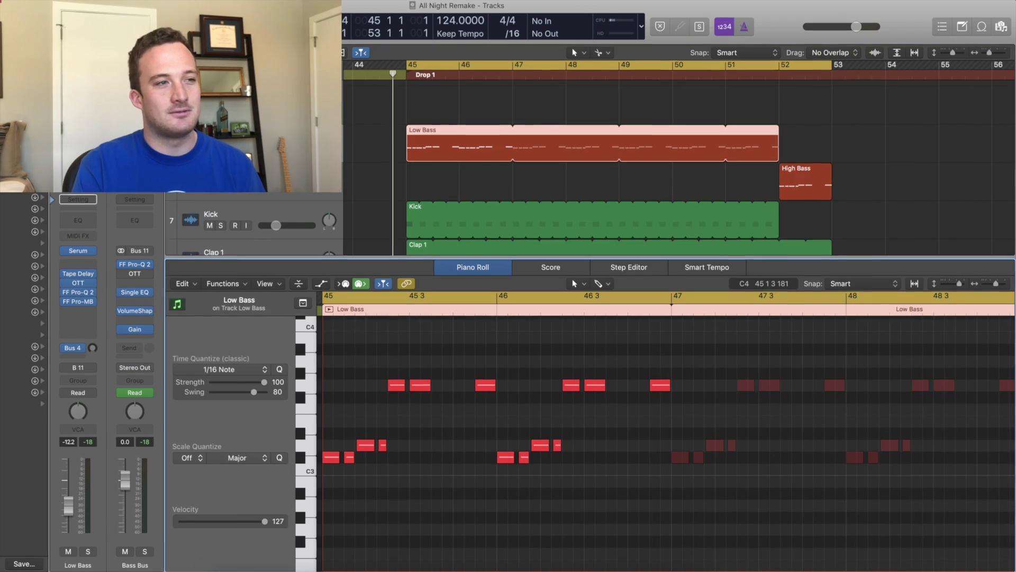
Solo the Low Bass track and play its part
key("s")
key("space")
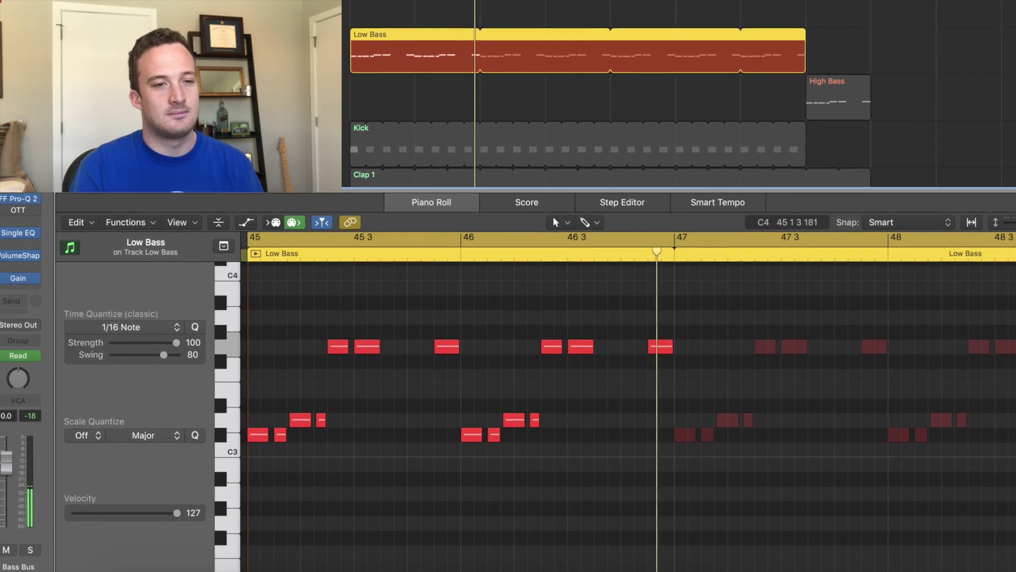
key("space")
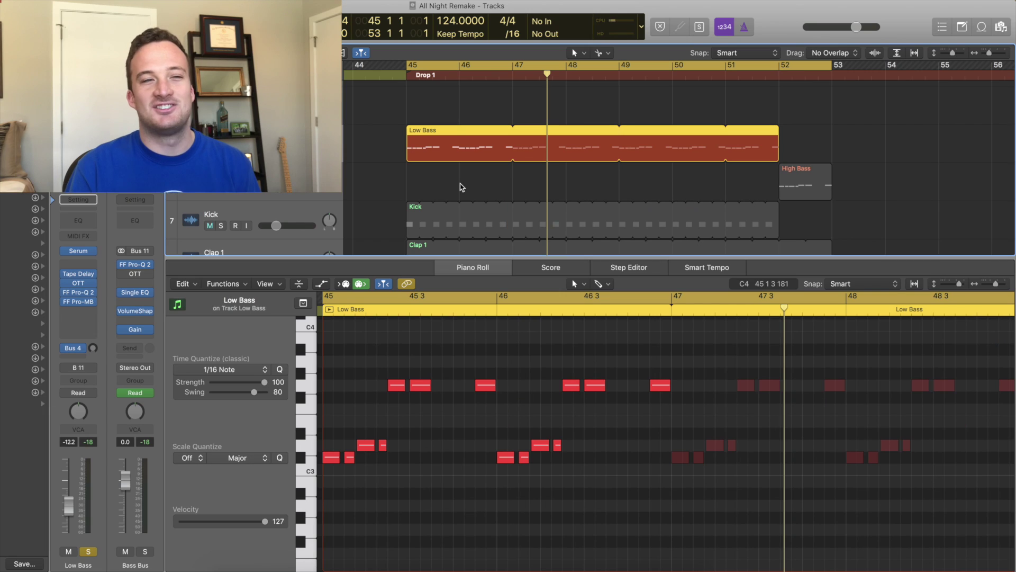
Open the Low Bass track's Serum synth and load the Digital wavetable FFT_Add_2nds into oscillator A
left_click(80, 251)
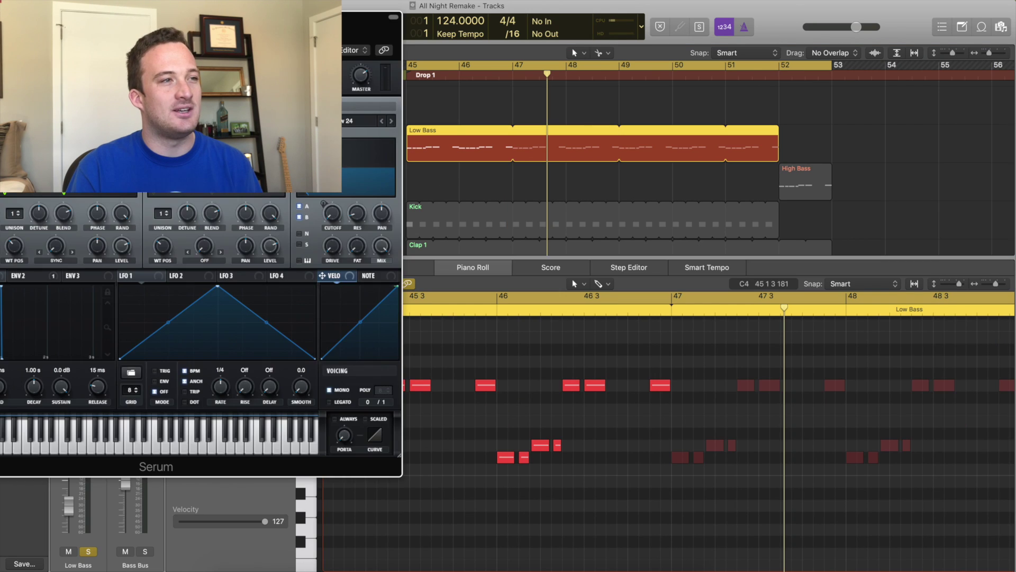
left_click_drag(166, 25, 709, 96)
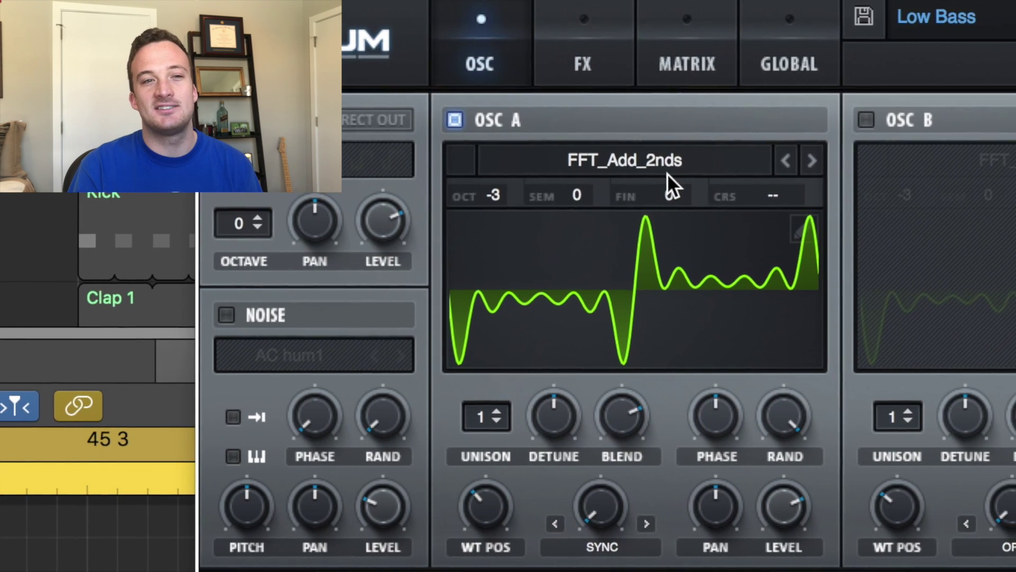
left_click(665, 169)
mouse_move(691, 248)
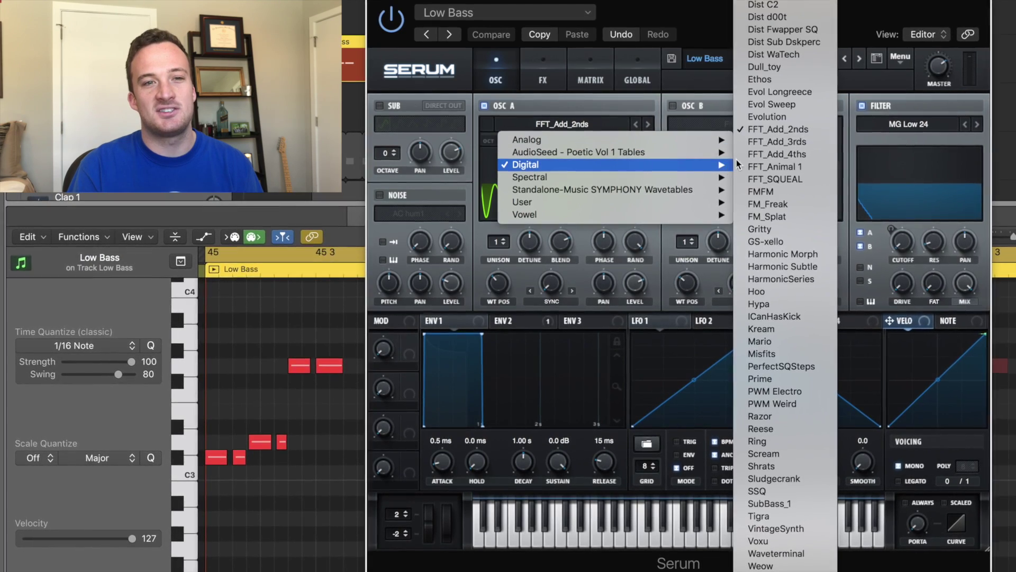
left_click(763, 129)
left_click_drag(504, 297, 523, 393)
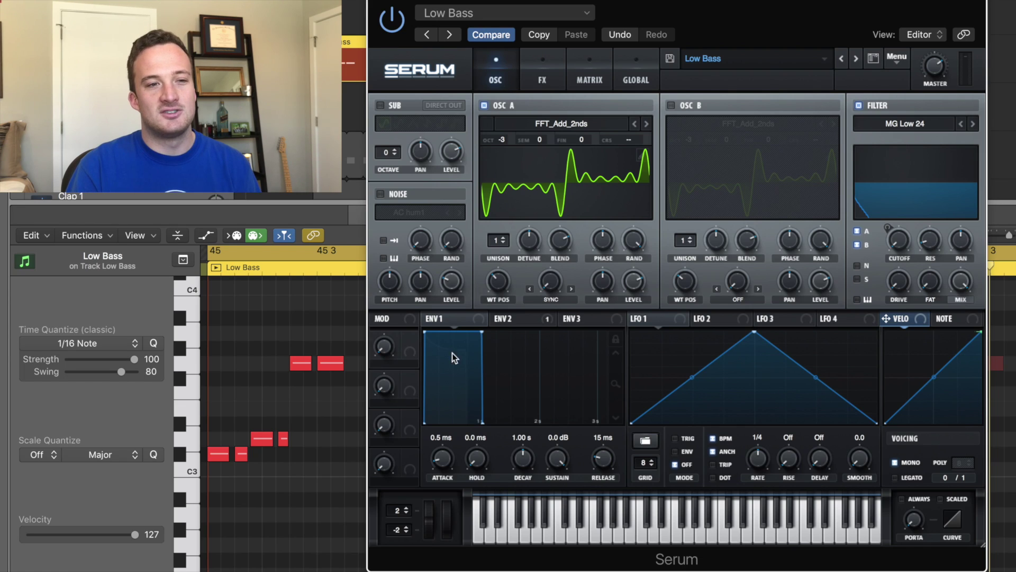
Show Envelope 2's shape and examine how it modulates the filter cutoff
left_click(506, 320)
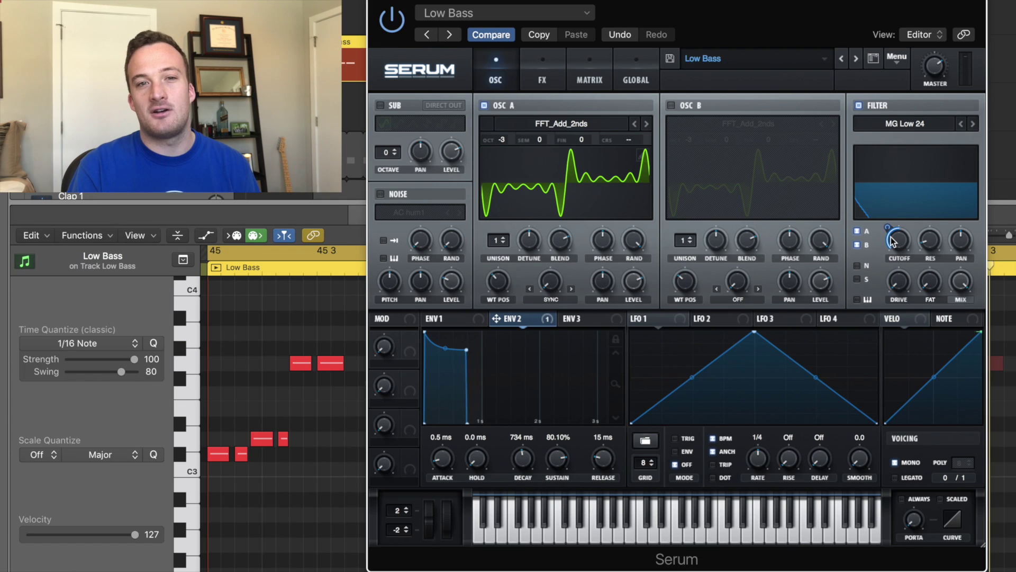
left_click_drag(890, 226, 890, 227)
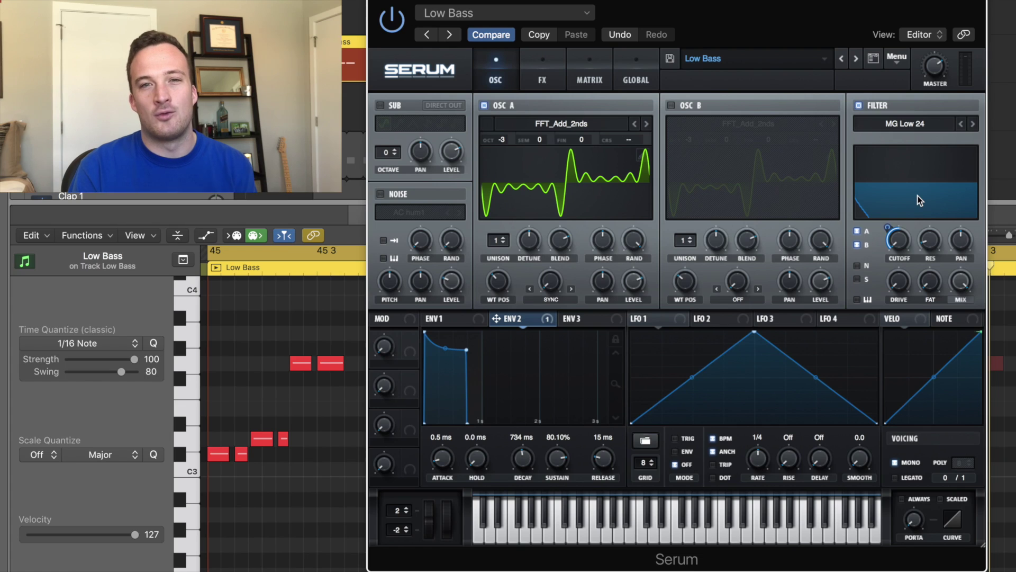
key("space")
mouse_move(884, 233)
left_mouse_down()
mouse_move(883, 183)
mouse_move(882, 226)
left_mouse_up()
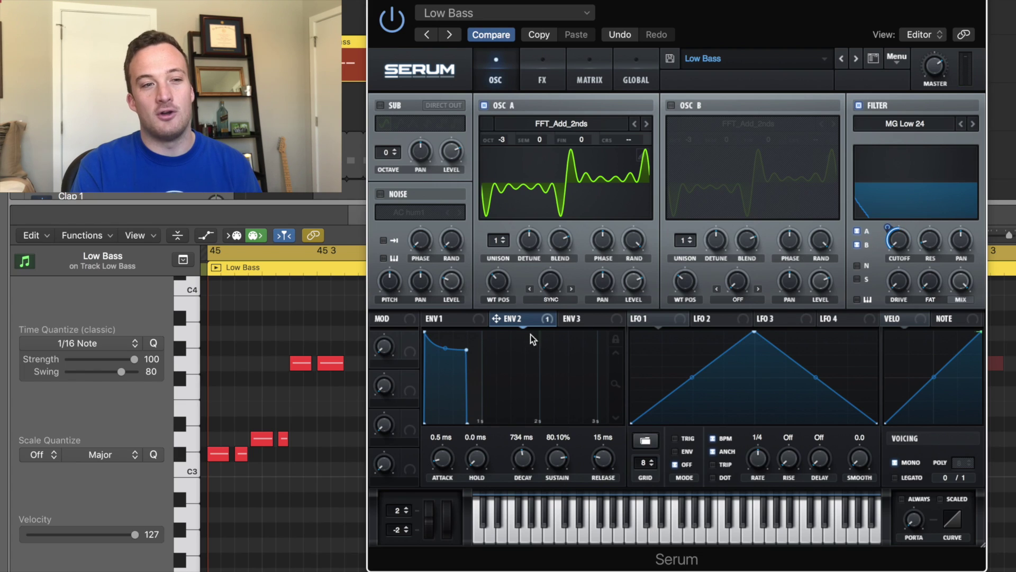
Assign Macro 1 to the filter cutoff, try its knob, and remove the modulation assignment
left_click_drag(408, 342, 898, 241)
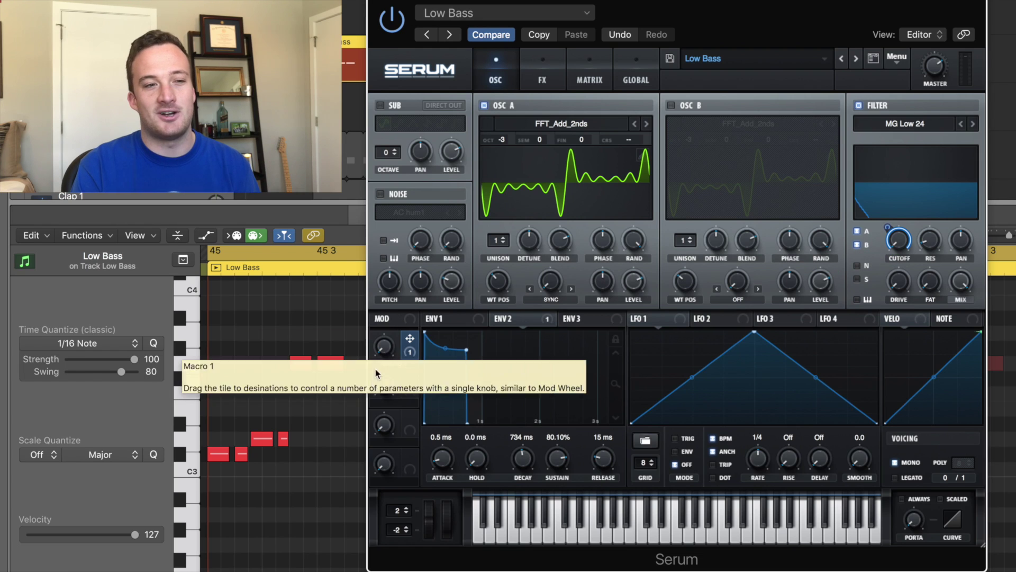
left_click_drag(382, 364, 390, 344)
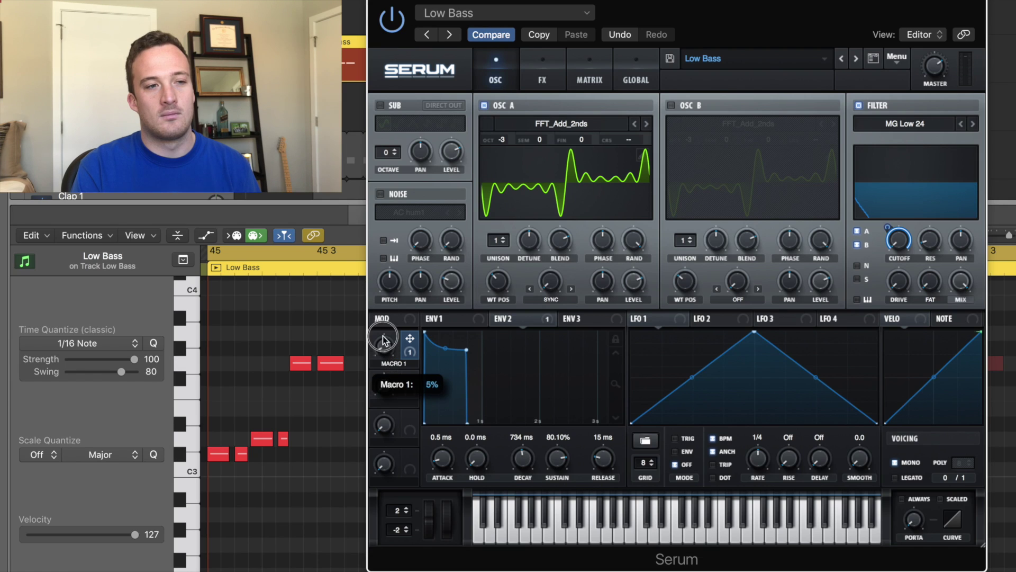
right_click(410, 340)
left_click(424, 406)
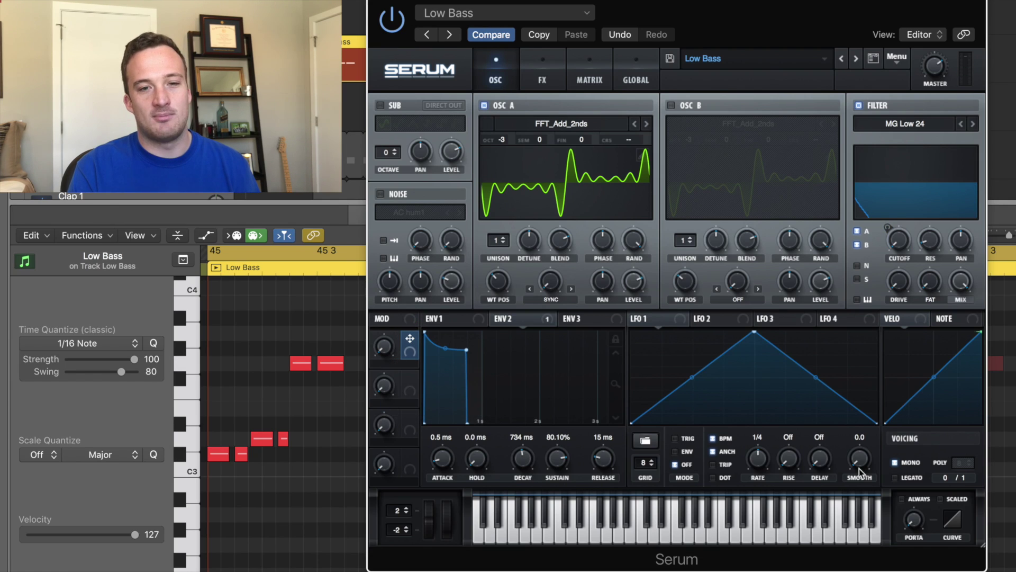
Check the Mono voicing option and the octave setting of oscillator A
left_click(894, 463)
left_click(894, 462)
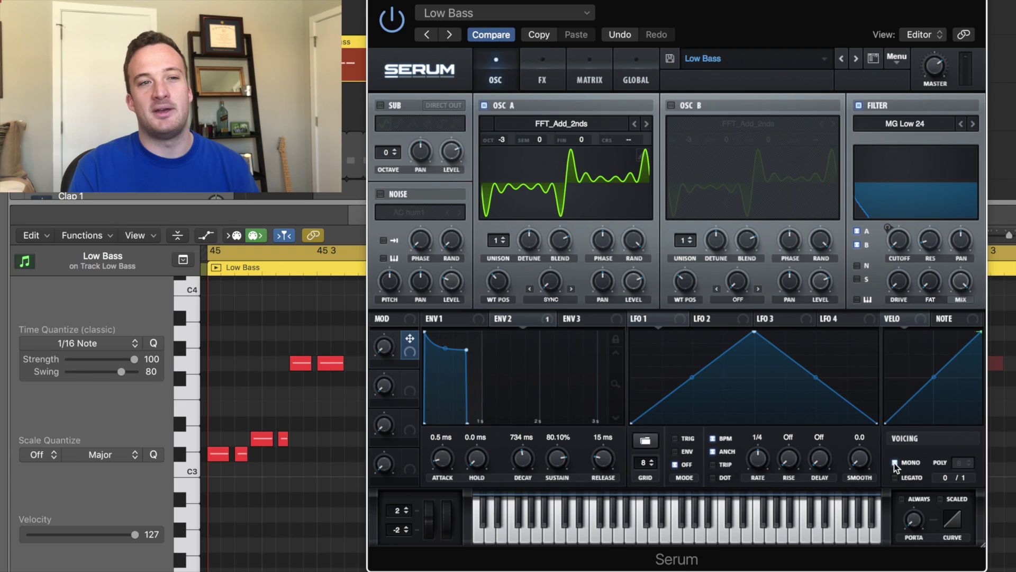
left_click(502, 139)
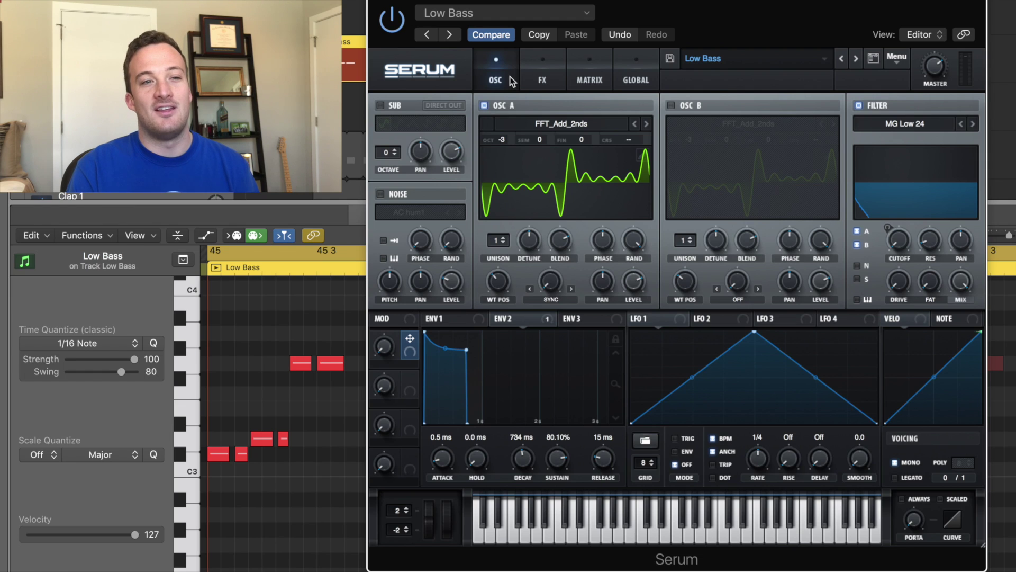
Open Serum's effects, bypass the compressor and filter, and raise the Tube distortion's drive to maximum
left_click(571, 67)
left_click(551, 73)
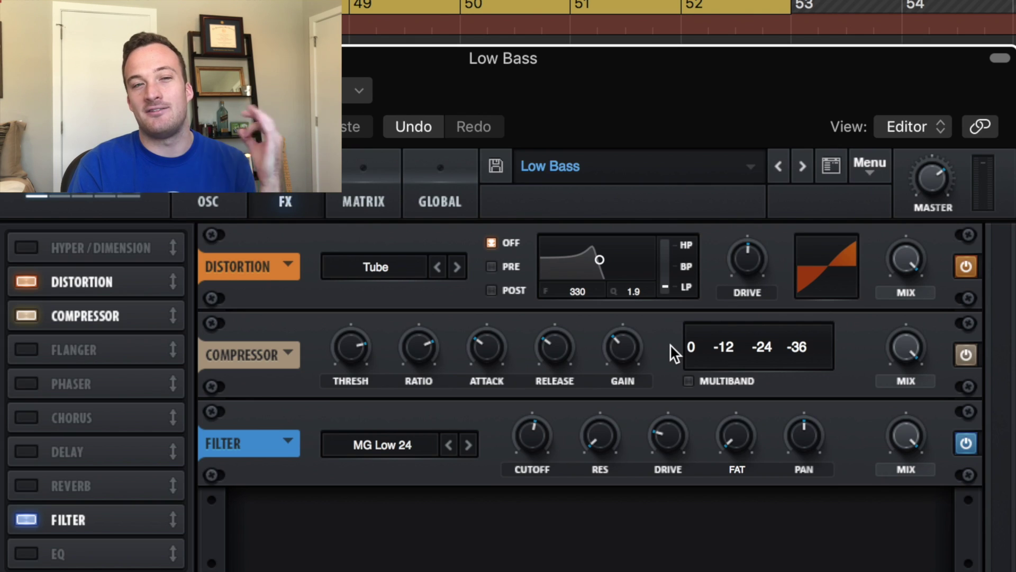
left_click(965, 356)
left_click(964, 441)
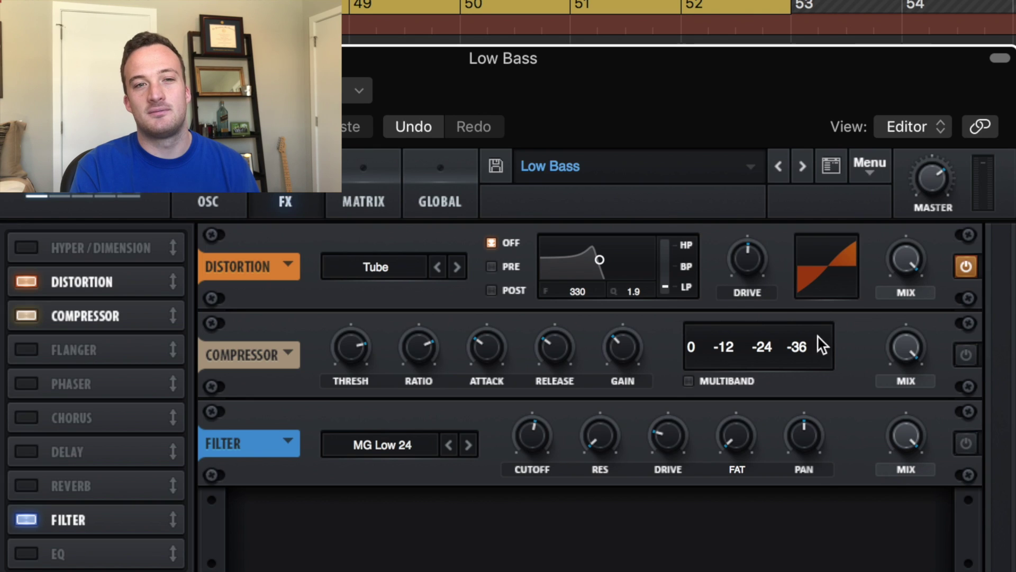
left_click_drag(758, 263, 756, 101)
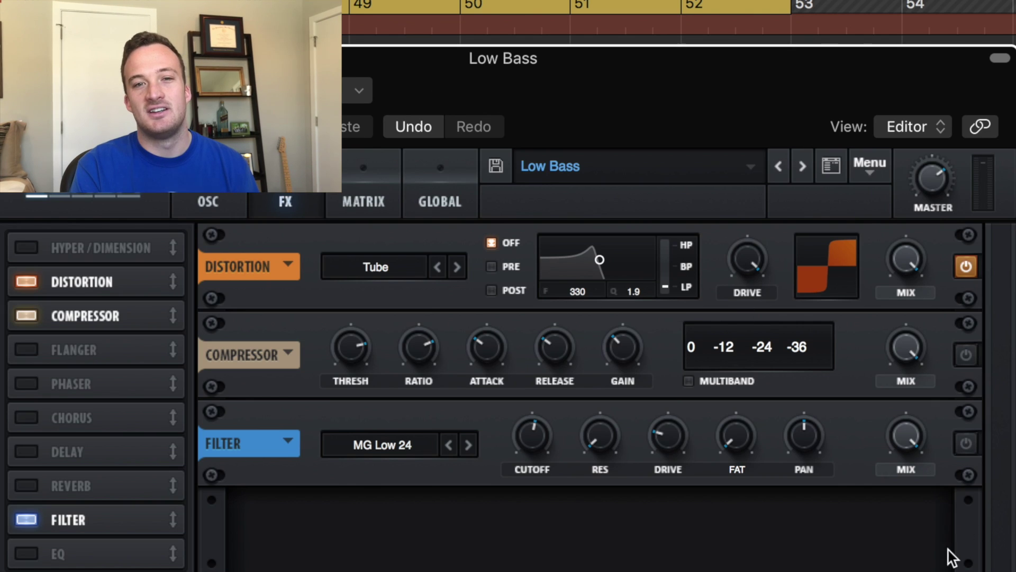
Re-enable the effects filter and compressor and return the distortion drive to its midpoint
left_click(966, 444)
left_click_drag(761, 259, 758, 378)
left_click(964, 354)
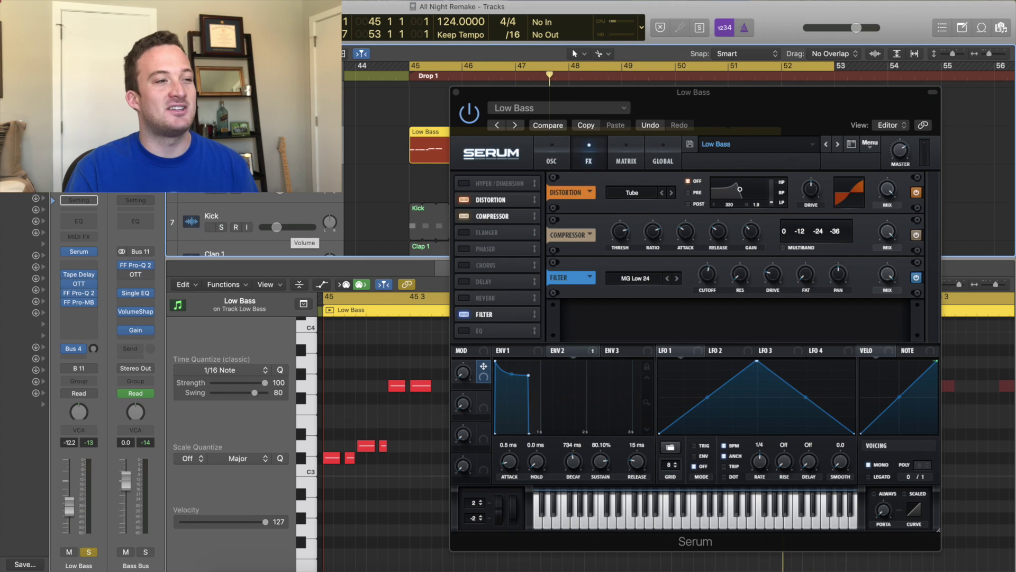
Open the Low Bass track's Tape Delay and insert a second, stereo Tape Delay after its existing effects
left_click(79, 274)
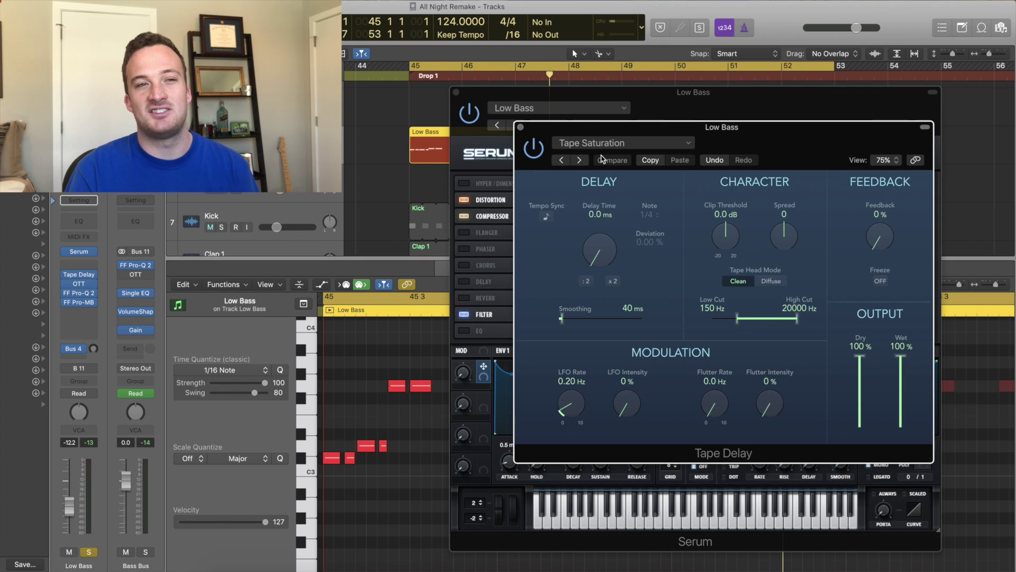
left_click(73, 324)
mouse_move(115, 342)
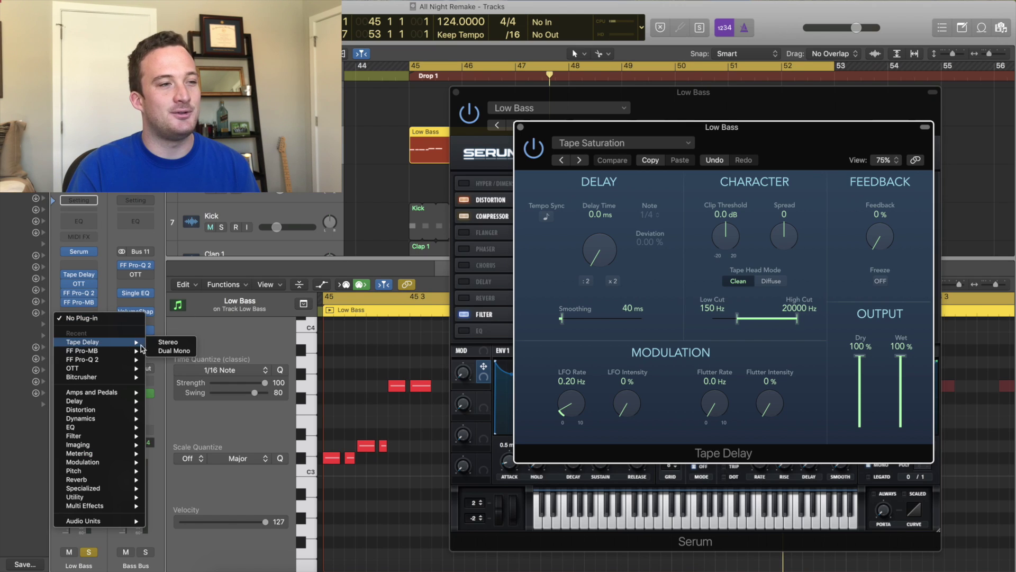
left_click(166, 343)
left_click_drag(177, 13, 715, 165)
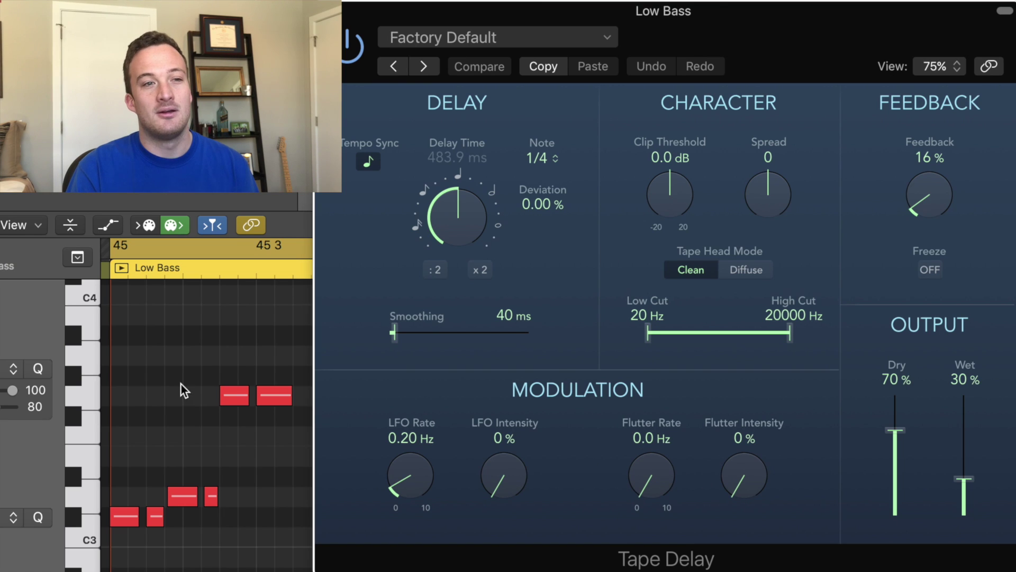
Turn off the new Tape Delay's tempo sync and set delay time to 0.0 ms, feedback to 0% and low cut to 460 Hz
left_click(358, 165)
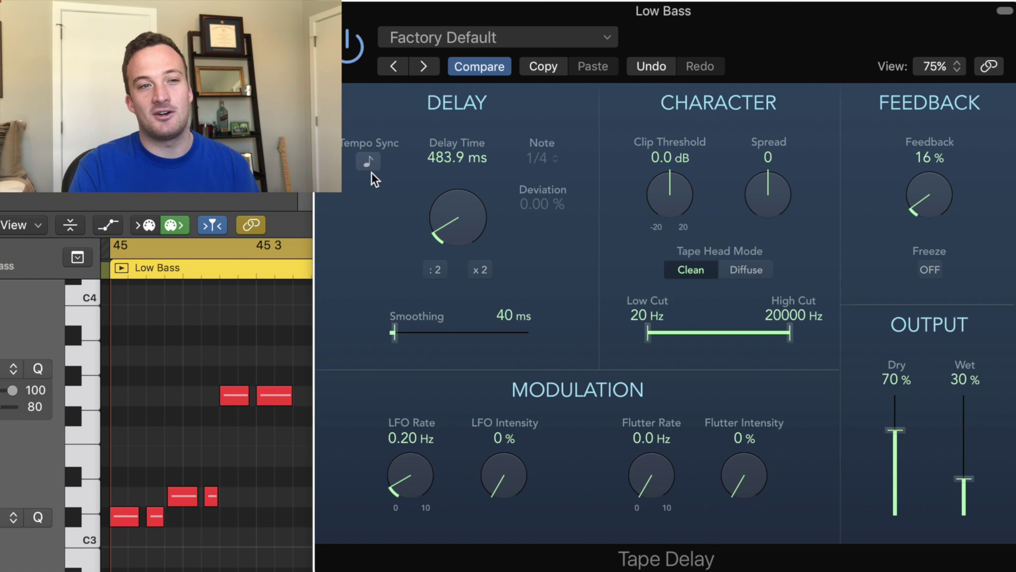
left_click_drag(444, 208, 433, 309)
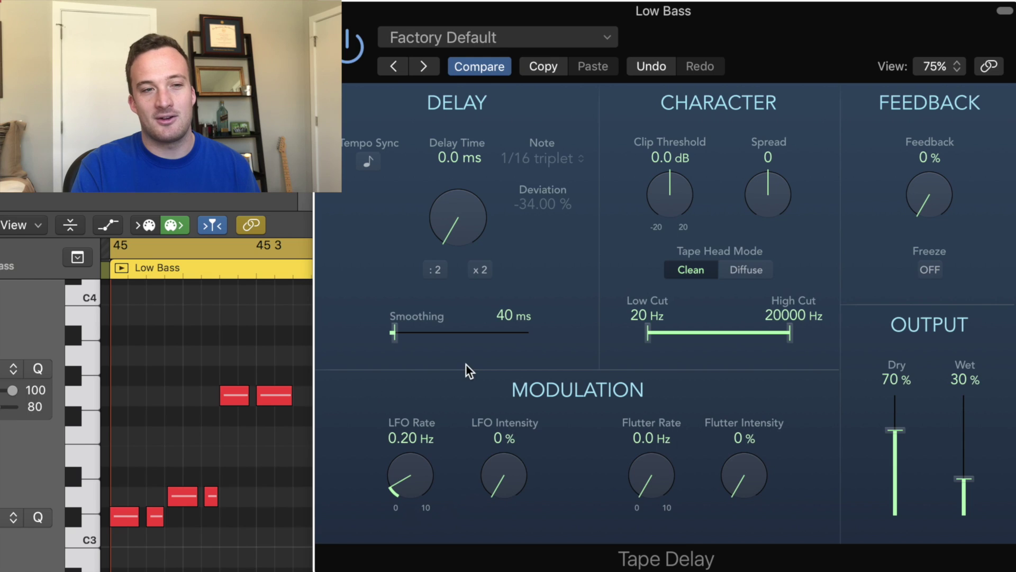
left_click_drag(647, 333, 725, 350)
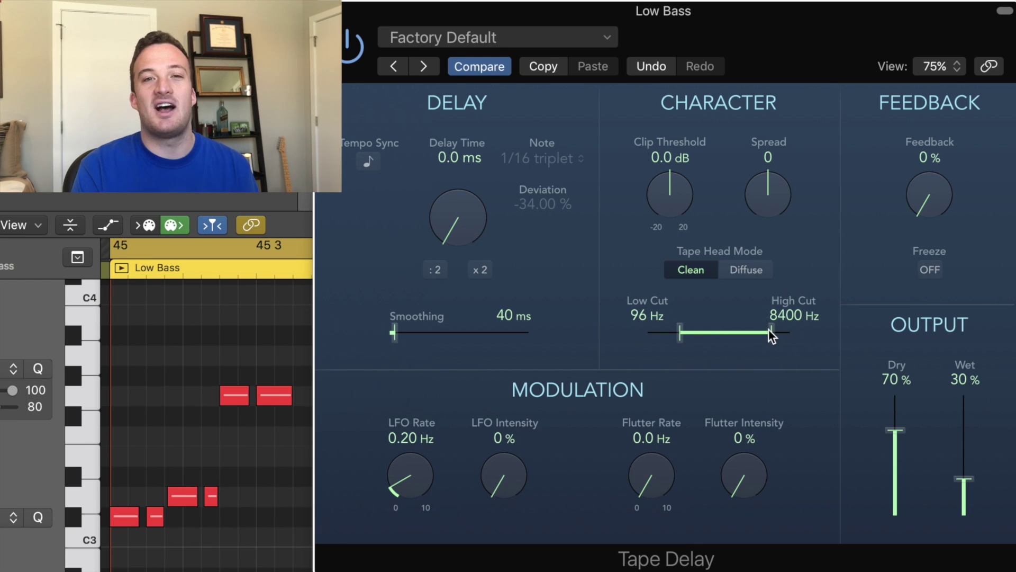
left_click_drag(793, 334, 803, 342)
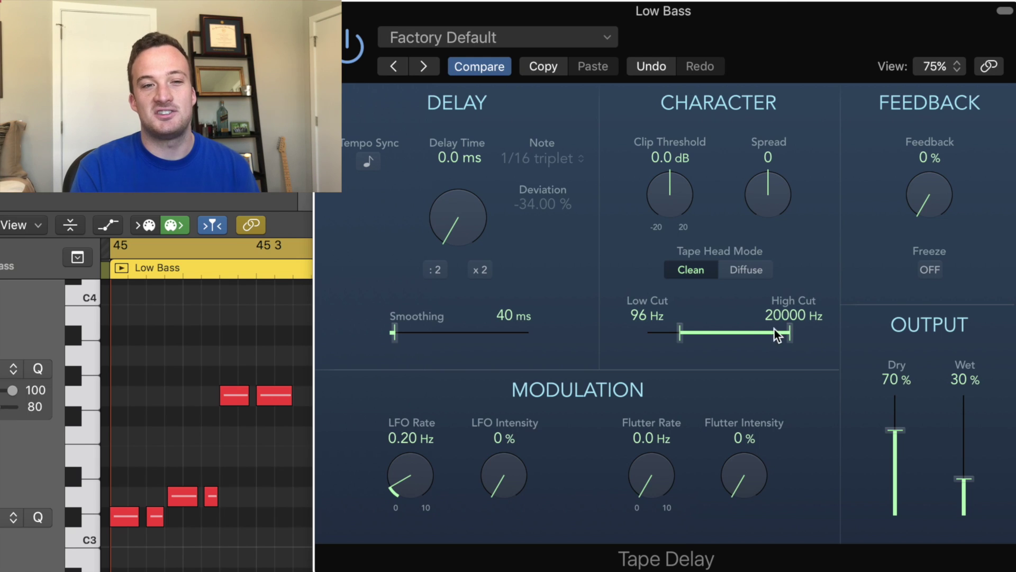
left_click_drag(684, 333, 713, 339)
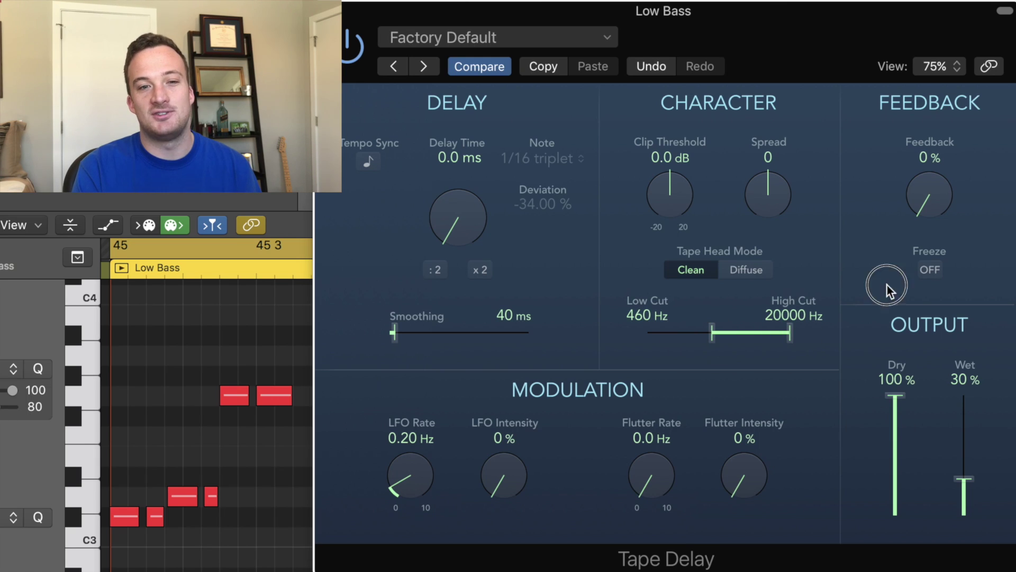
Set the new Tape Delay's low cut to 150 Hz and both dry and wet outputs to 100%, and audition it
left_click_drag(964, 422, 966, 567)
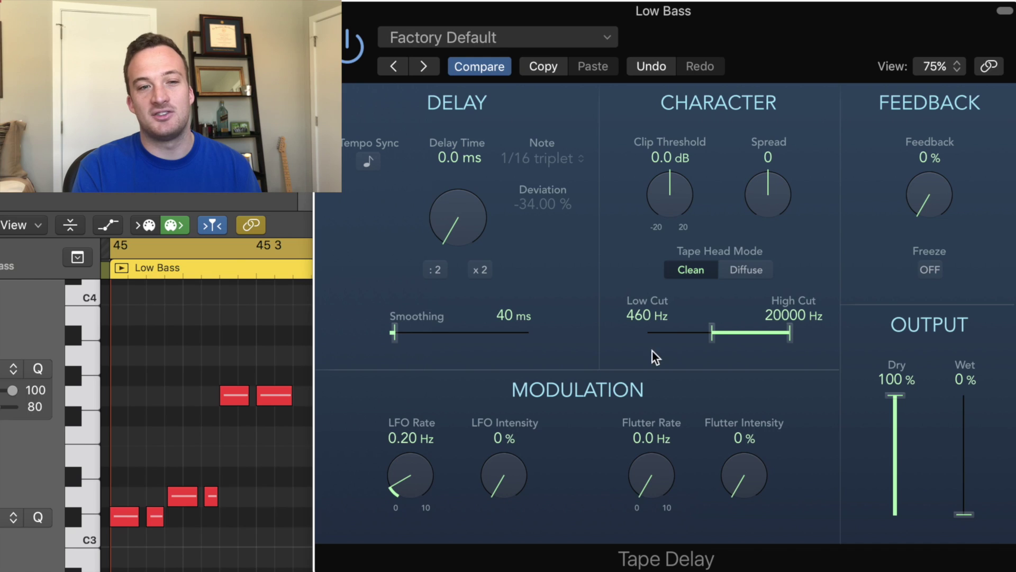
mouse_move(709, 329)
left_mouse_down()
mouse_move(686, 341)
mouse_move(693, 332)
left_mouse_up()
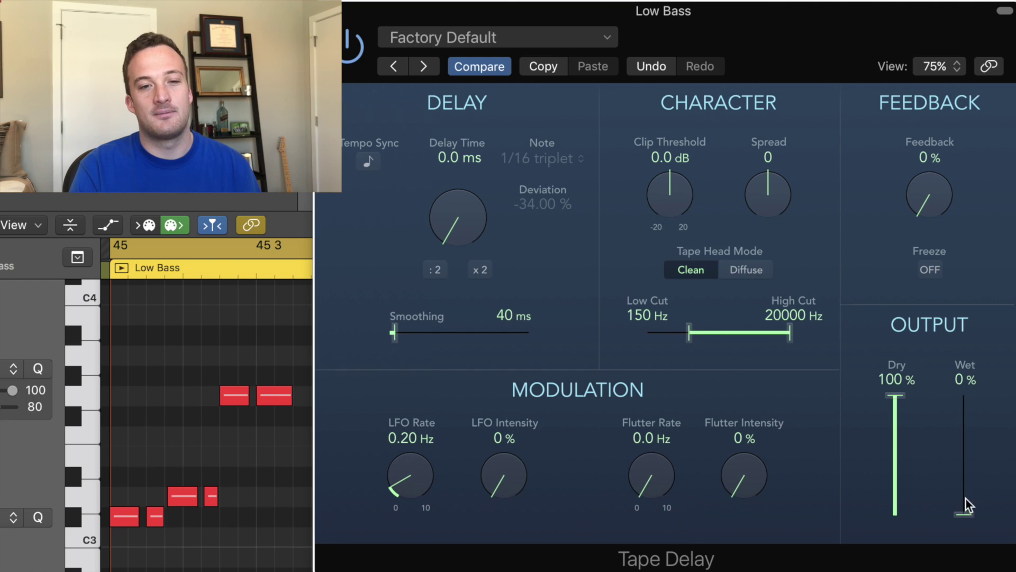
left_click_drag(938, 480, 960, 339)
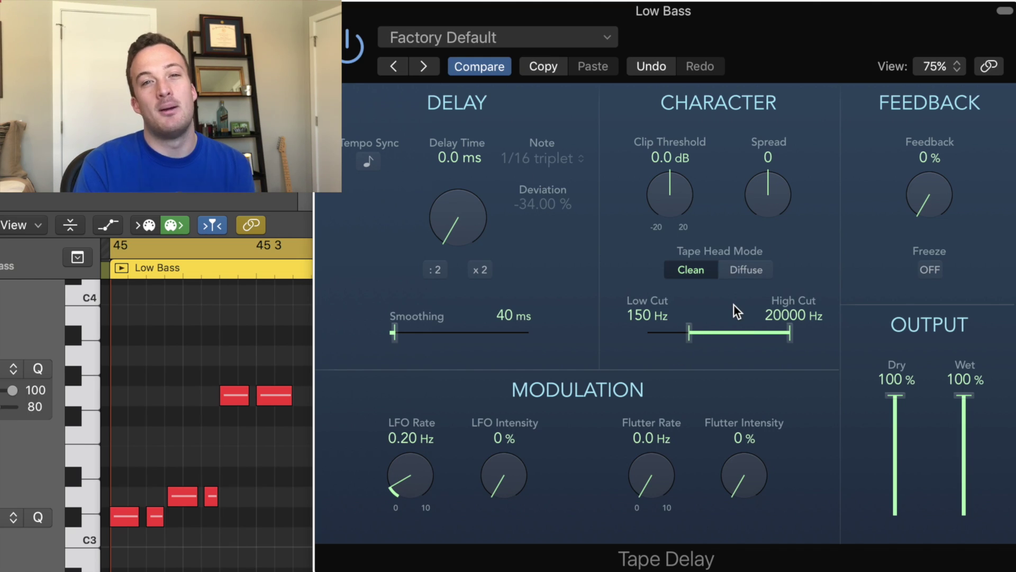
key("space")
mouse_move(961, 397)
left_mouse_down()
mouse_move(963, 513)
mouse_move(964, 396)
left_mouse_up()
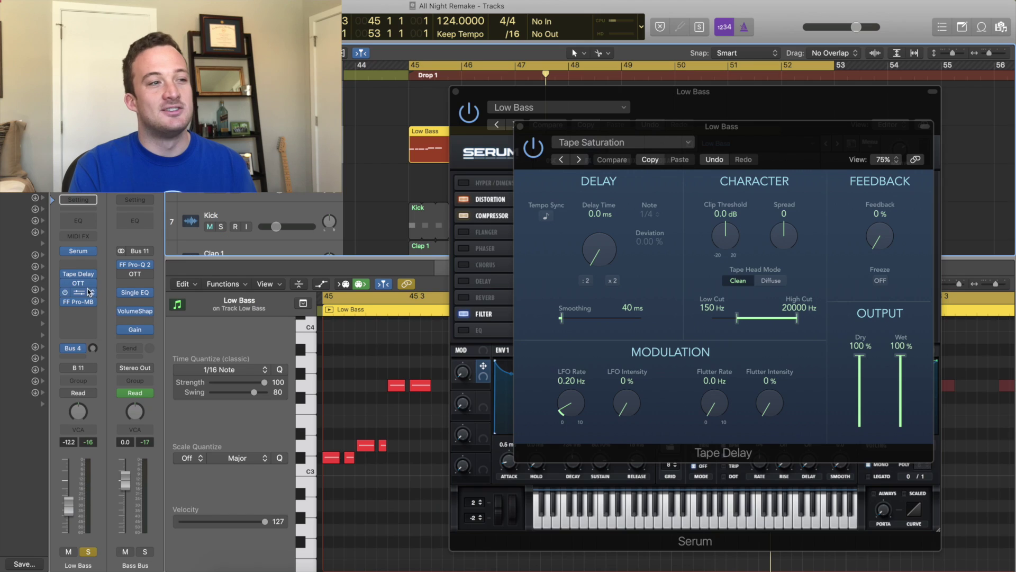
Open the Low Bass track's OTT and FF Pro-MB and examine the multiband compression during playback
left_click_drag(23, 20, 736, 156)
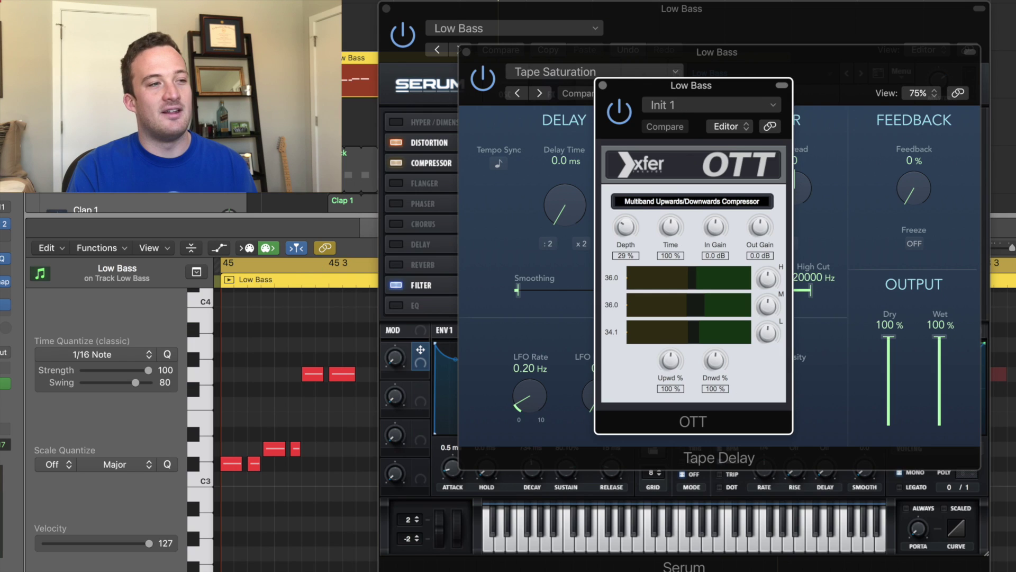
left_click_drag(2, 2, 646, 74)
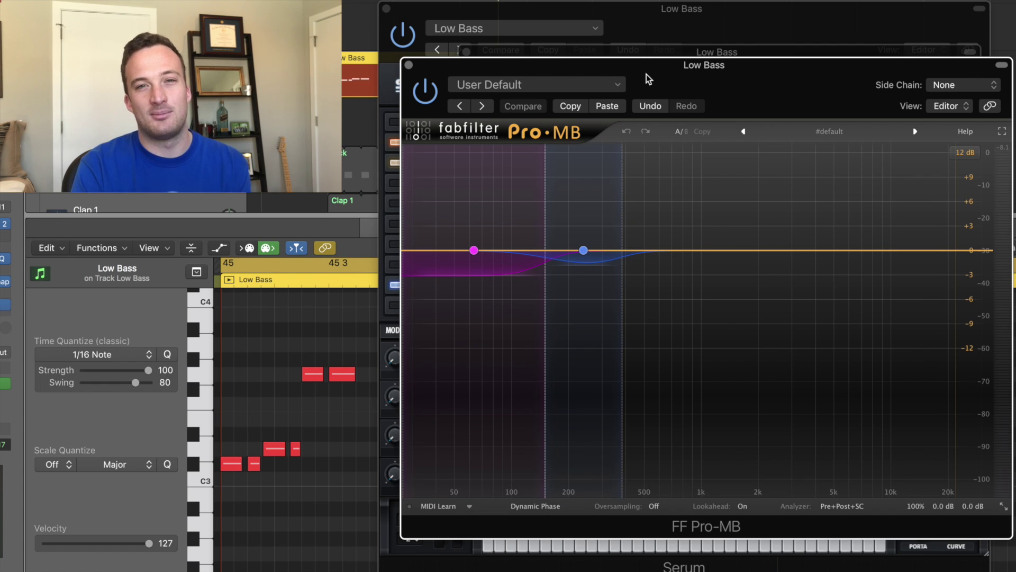
key("space")
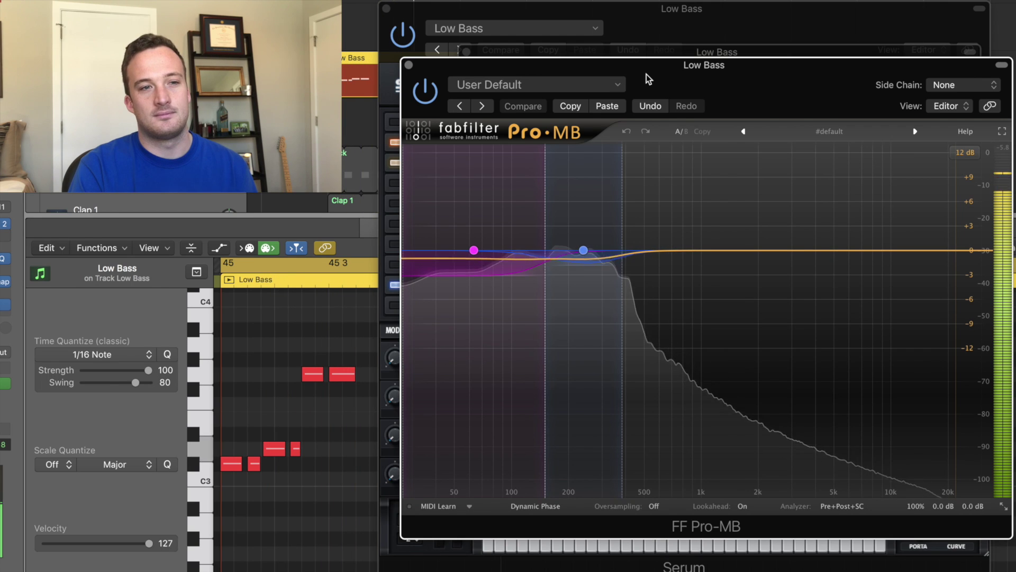
key("space")
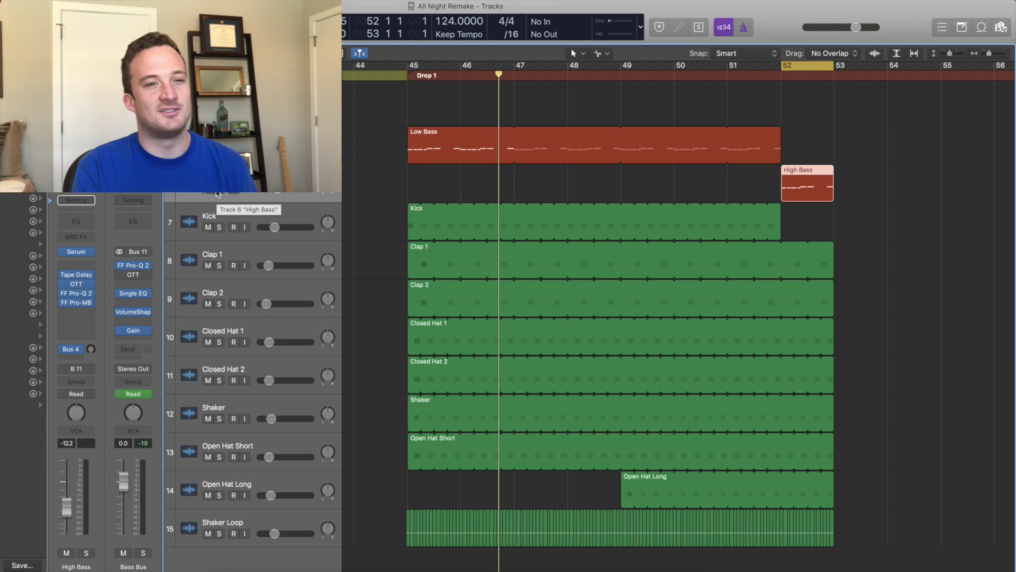
Solo the High Bass track, open its region at bar 52 in the Piano Roll, and play it
key("s")
double_click(794, 188)
scroll(551, 357, "left", 3)
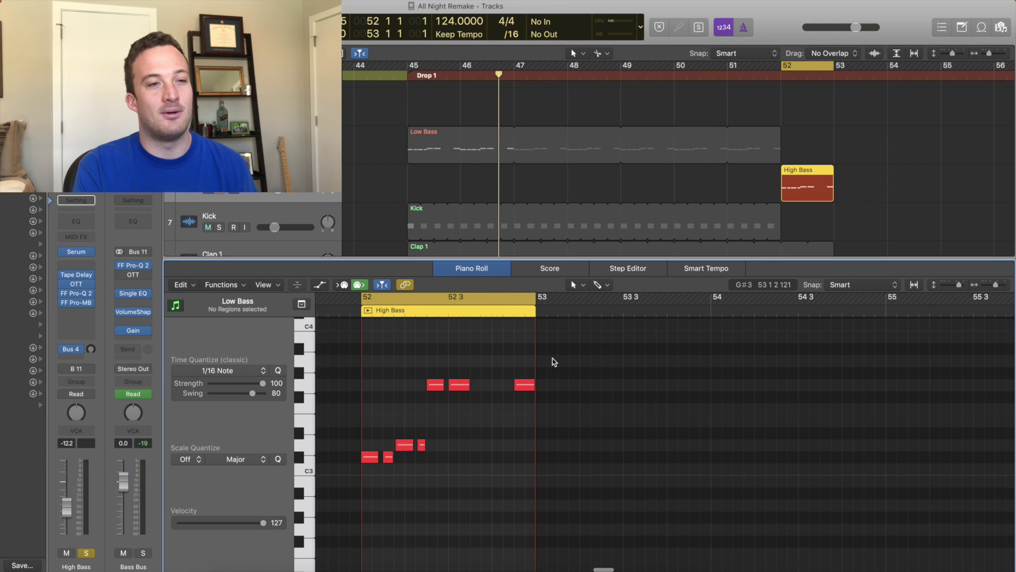
left_click(208, 227)
key("shift+space")
Open the High Bass track's Serum on Envelope 2 and its FF Pro-Q 2 to examine the filter and EQ settings
mouse_move(89, 253)
left_click(76, 251)
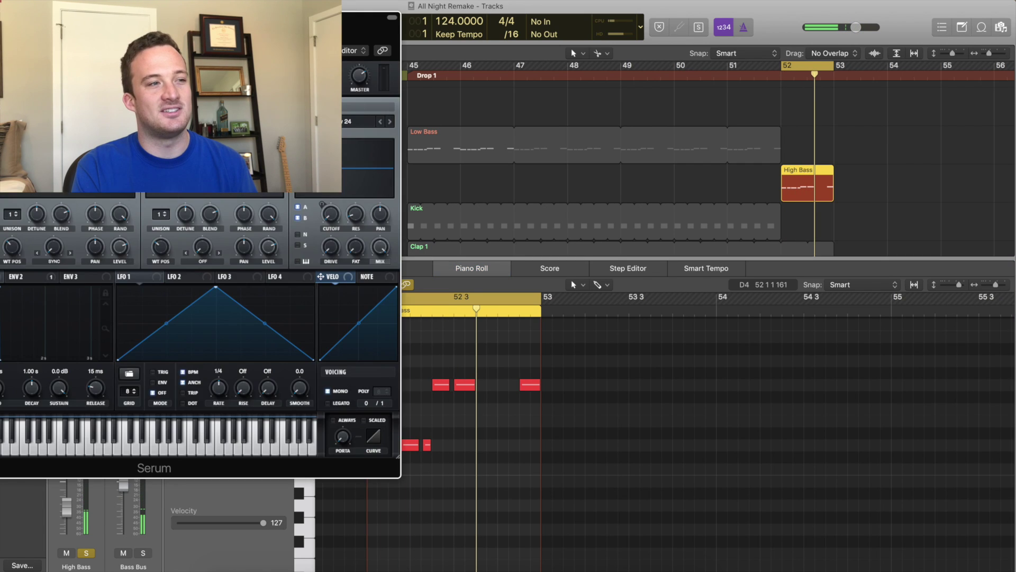
left_click_drag(153, 16, 720, 105)
left_click(580, 363)
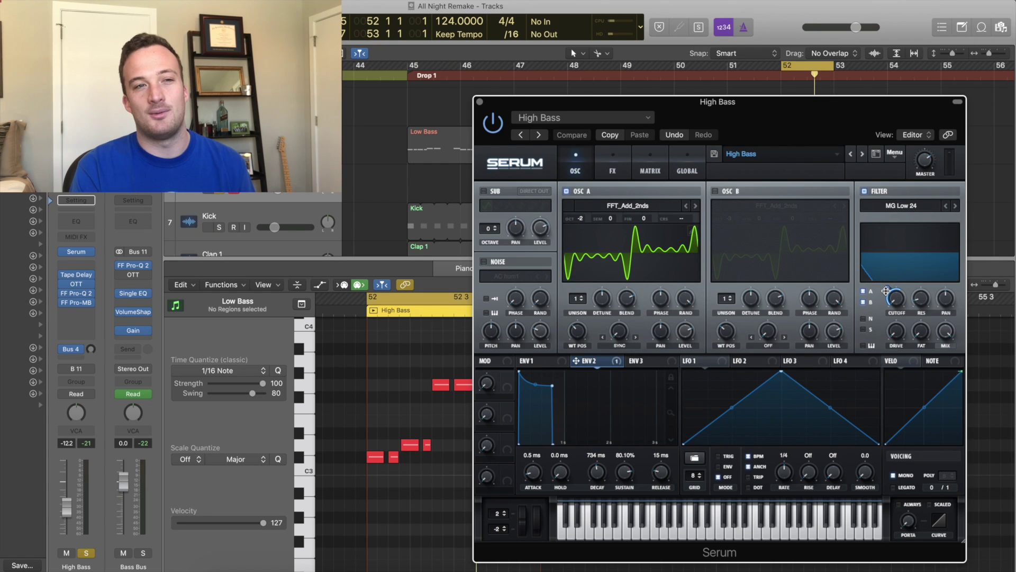
left_click(77, 293)
left_click_drag(159, 13, 679, 168)
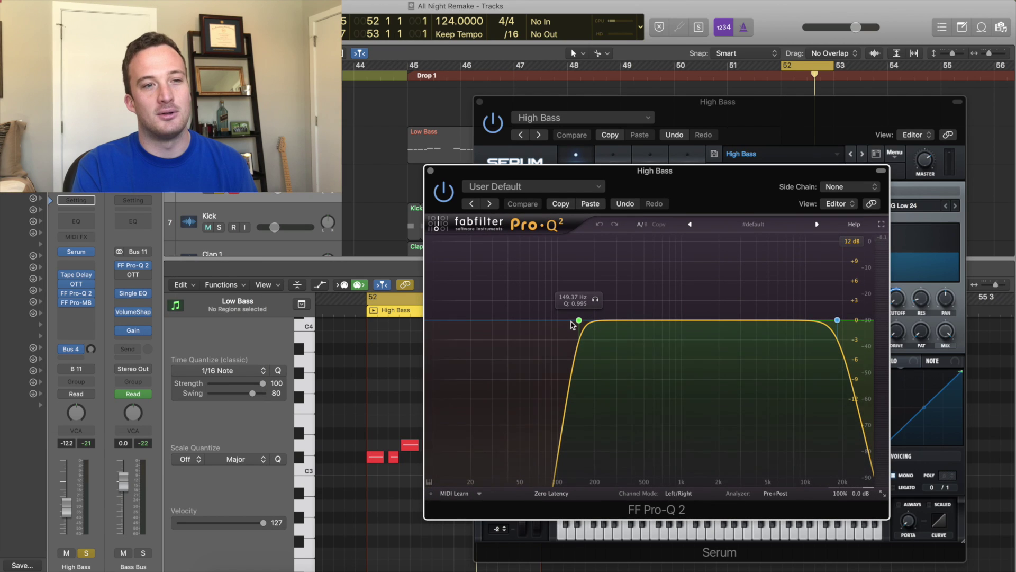